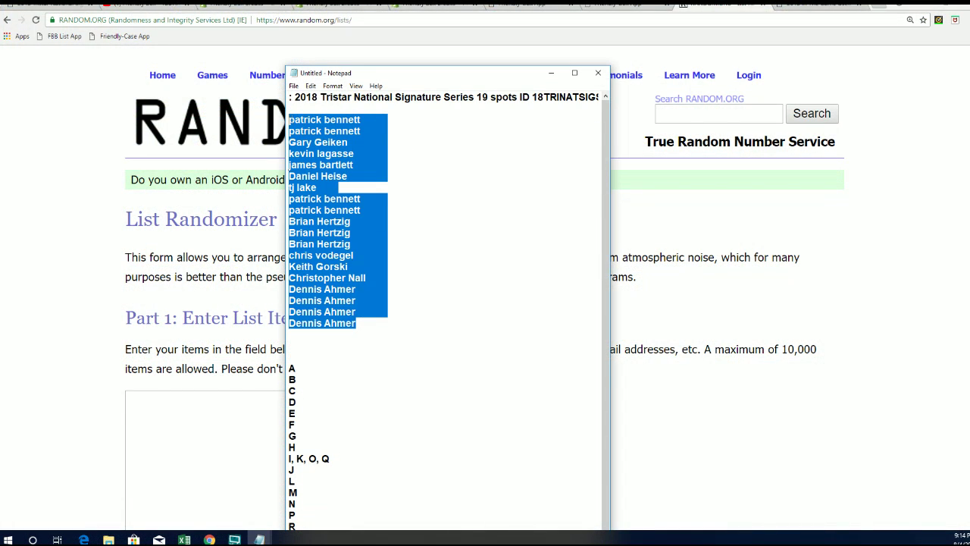
# - Copy the 19 owner names from Notepad and maximize the Notepad window
pyautogui.rightClick(313, 128)
pyautogui.click(334, 157)
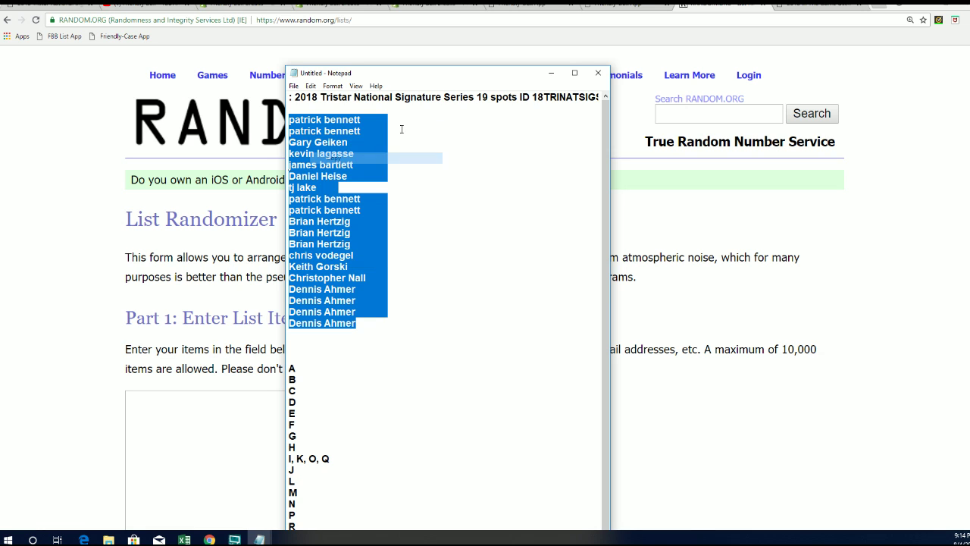
pyautogui.click(575, 73)
pyautogui.moveTo(361, 23); pyautogui.dragTo(243, 23)
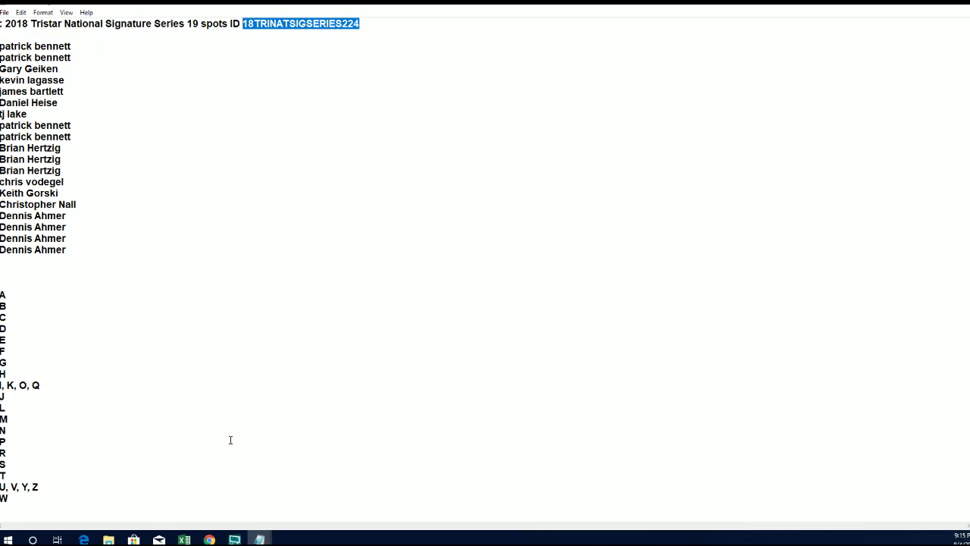
# - Paste the 19 owner names into Random.org's List Randomizer items box
pyautogui.click(915, 10)
pyautogui.click(208, 402)
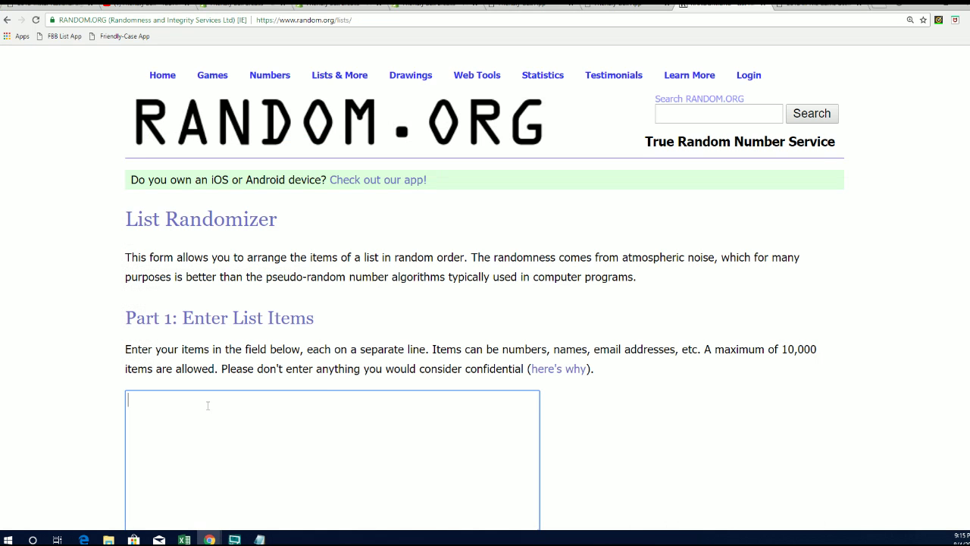
pyautogui.rightClick(208, 403)
pyautogui.click(242, 324)
pyautogui.scroll(-3, 569, 325)
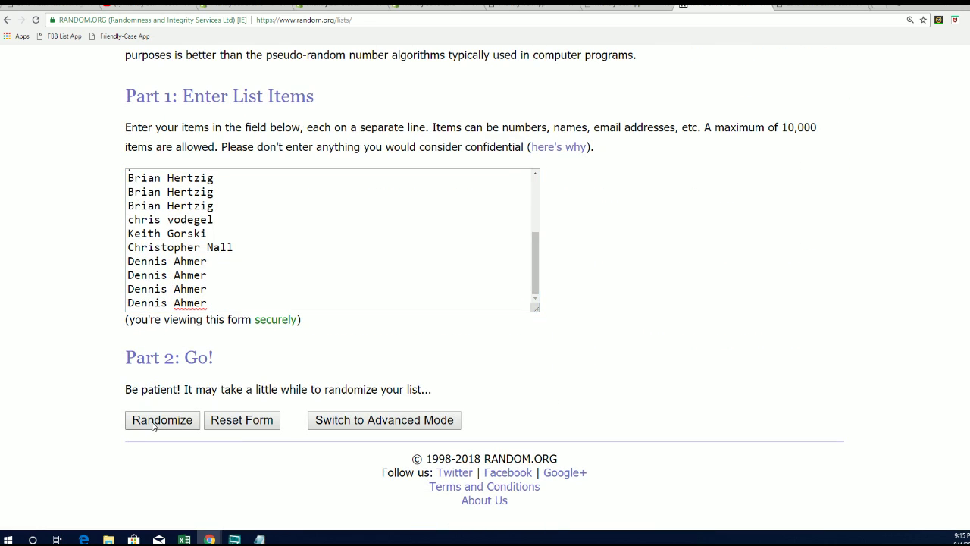
# - Randomize the owner list, then re-shuffle it until it has been shuffled 7 times
pyautogui.click(165, 414)
pyautogui.scroll(-3, 164, 417)
pyautogui.click(163, 422)
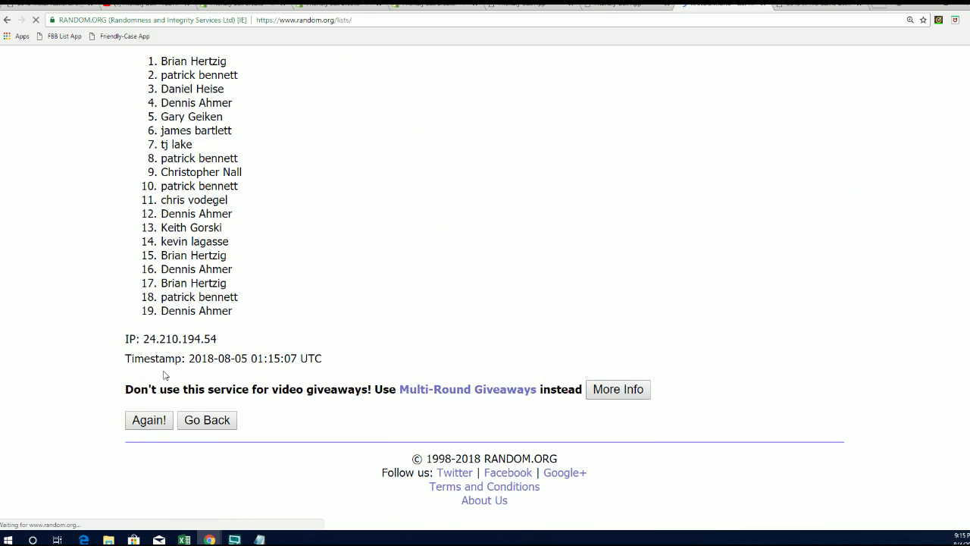
pyautogui.scroll(-3, 136, 391)
pyautogui.click(156, 421)
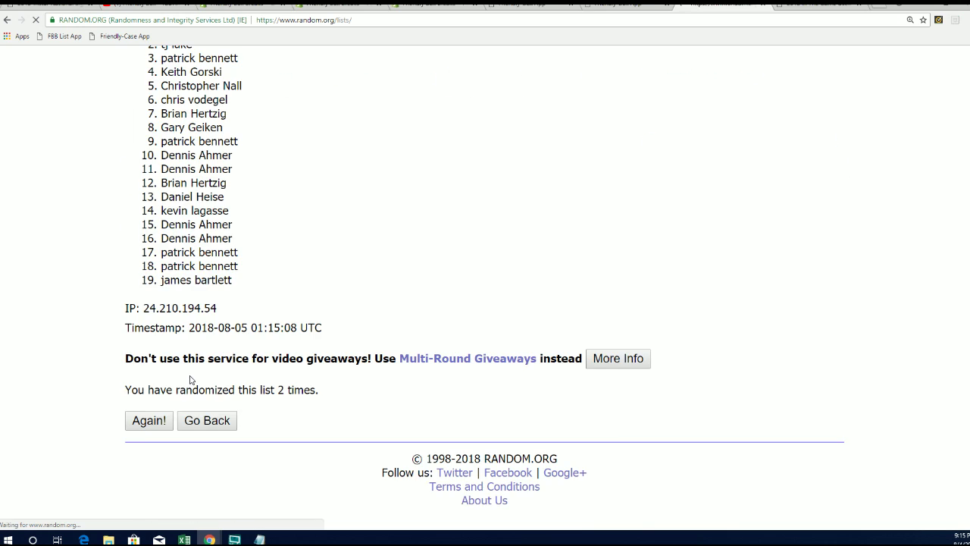
pyautogui.click(149, 470)
pyautogui.scroll(-1, 148, 454)
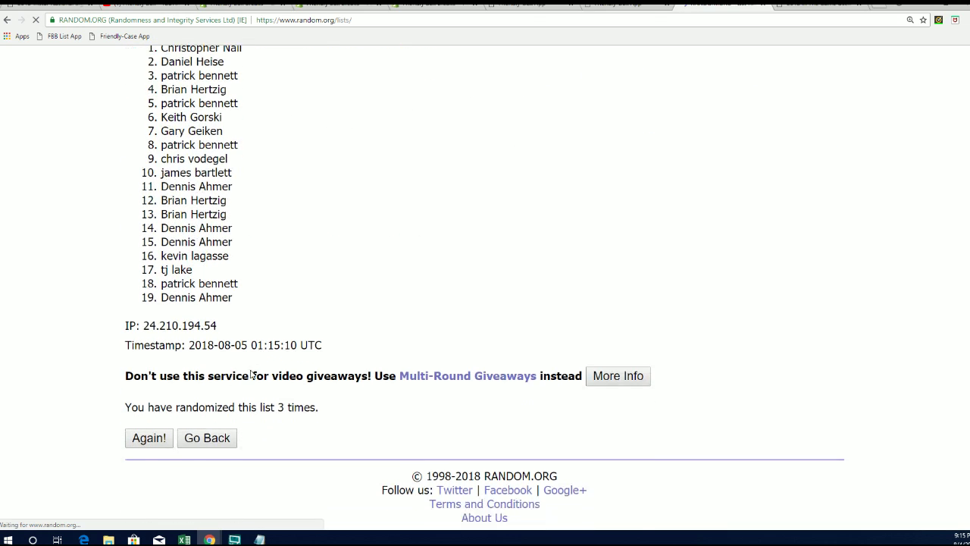
pyautogui.scroll(-3, 150, 453)
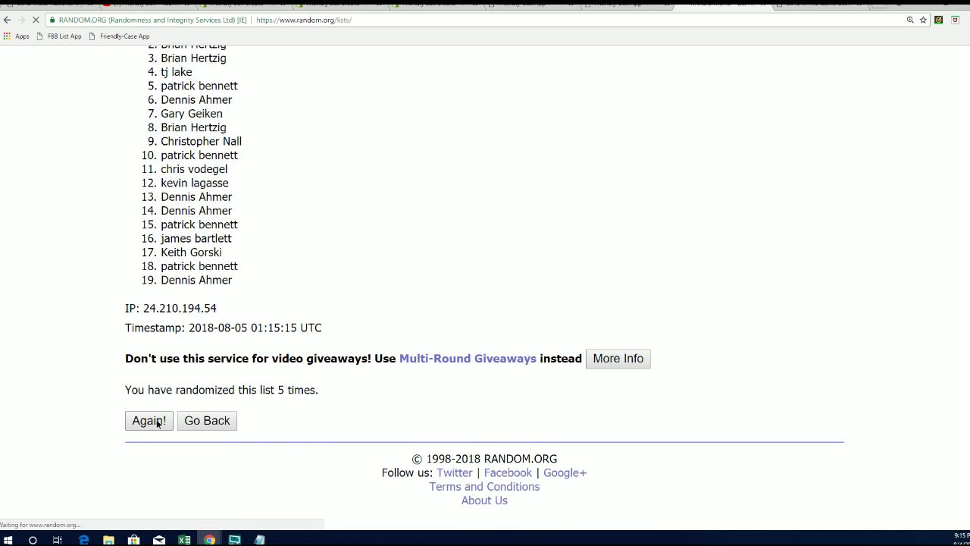
pyautogui.click(149, 421)
pyautogui.click(165, 413)
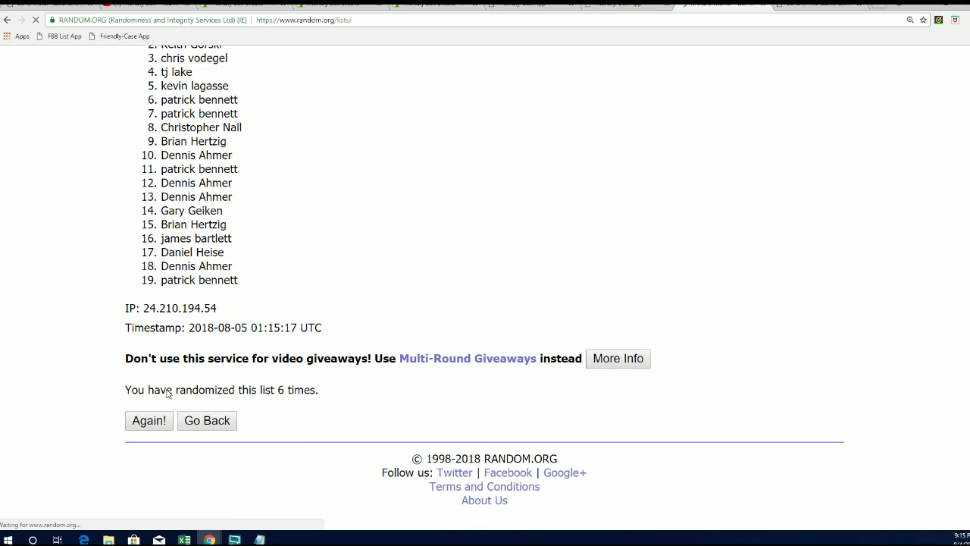
# - Copy the final randomized list of owner names
pyautogui.moveTo(161, 80); pyautogui.dragTo(238, 332)
pyautogui.rightClick(198, 270)
pyautogui.click(216, 279)
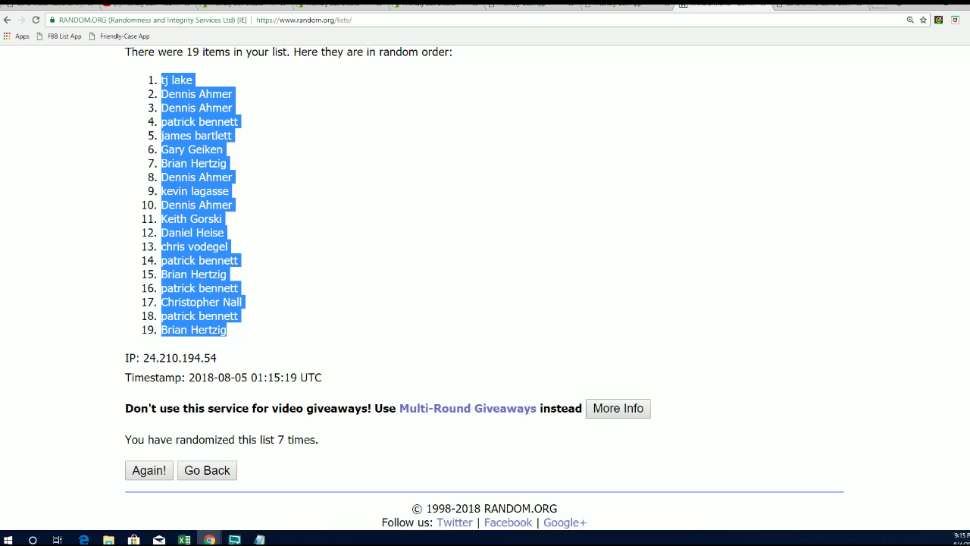
# - Paste the shuffled names into Excel cells A2–A20 under Owner, then zoom out to show all rows
pyautogui.hotkey('alt', 'Tab')
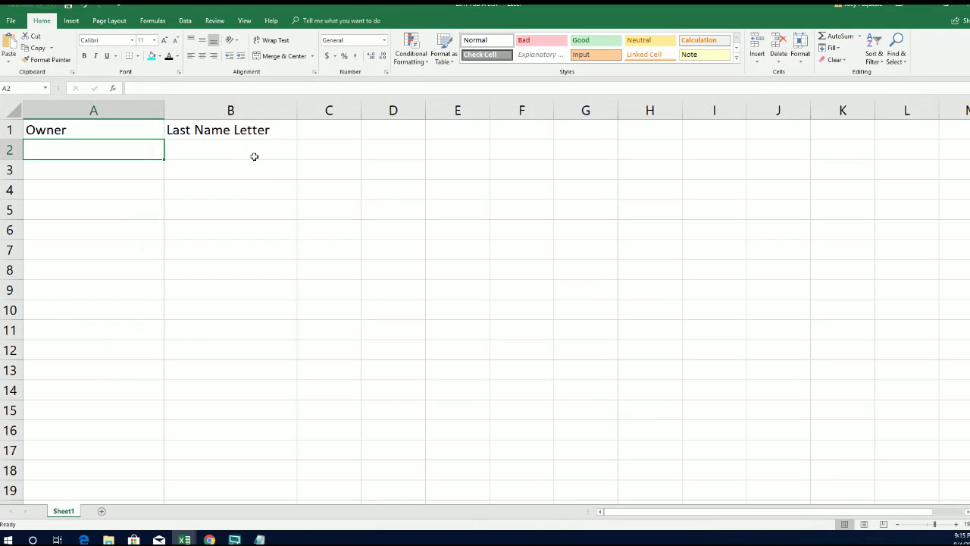
pyautogui.rightClick(67, 156)
pyautogui.click(87, 201)
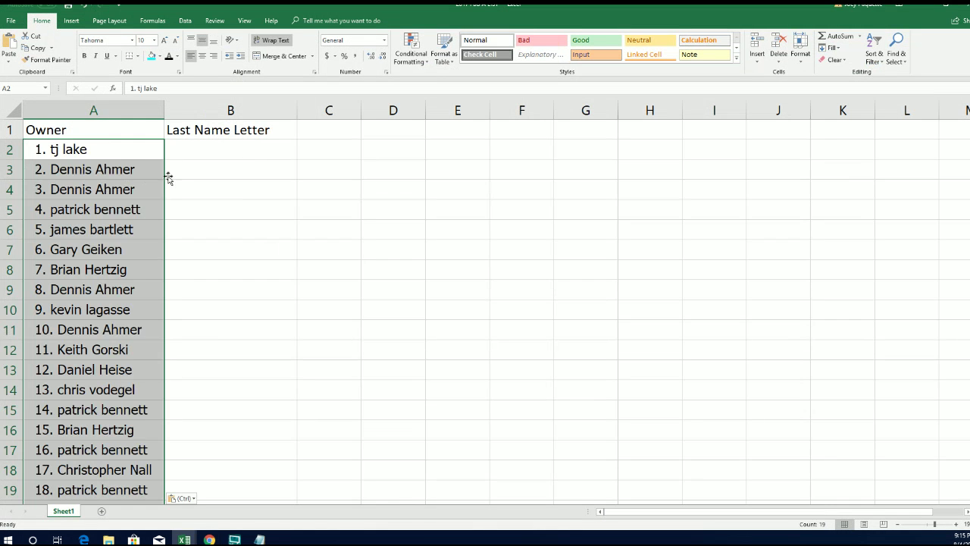
pyautogui.click(197, 149)
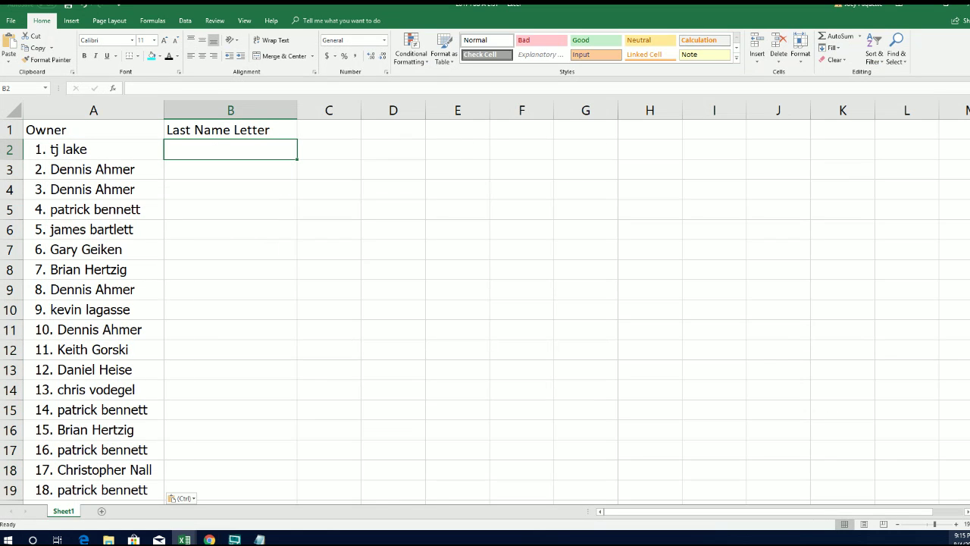
pyautogui.click(897, 524)
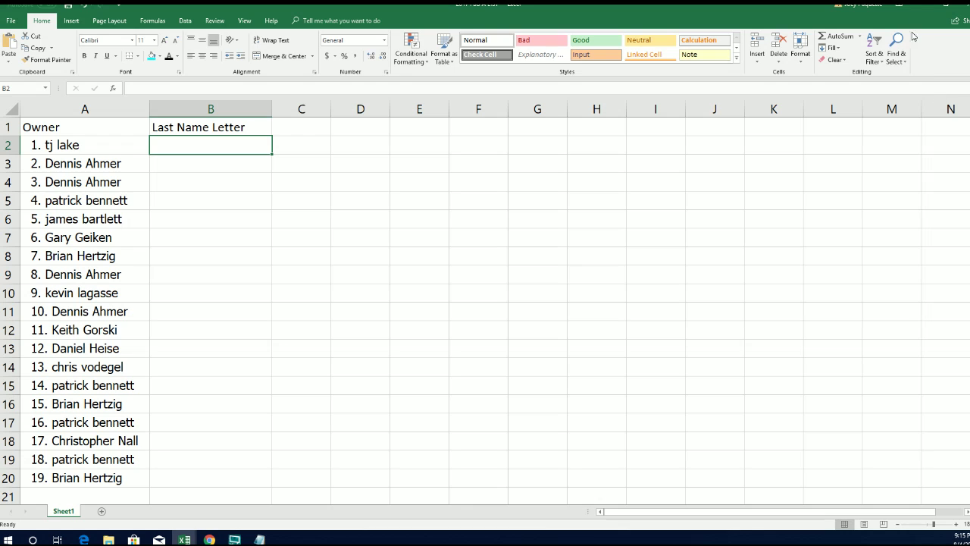
pyautogui.hotkey('alt', 'Tab')
# - Reopen a blank List Randomizer form and copy the letter groups A through W from Notepad
pyautogui.scroll(3, 336, 197)
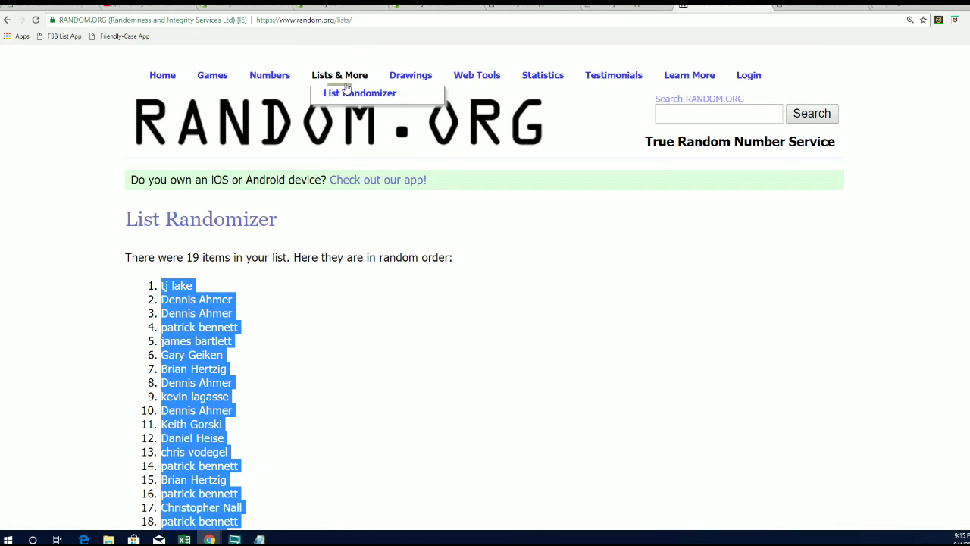
pyautogui.click(347, 94)
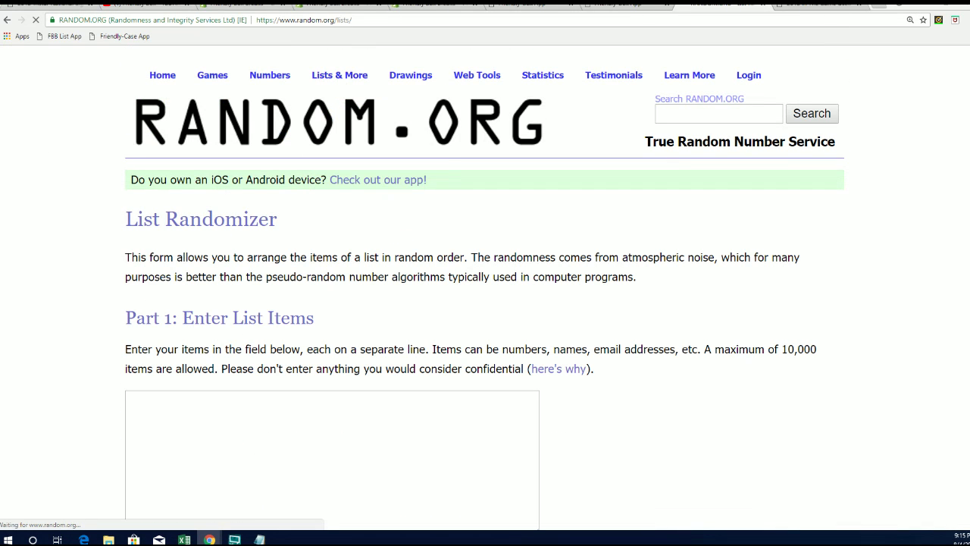
pyautogui.hotkey('alt', 'Tab')
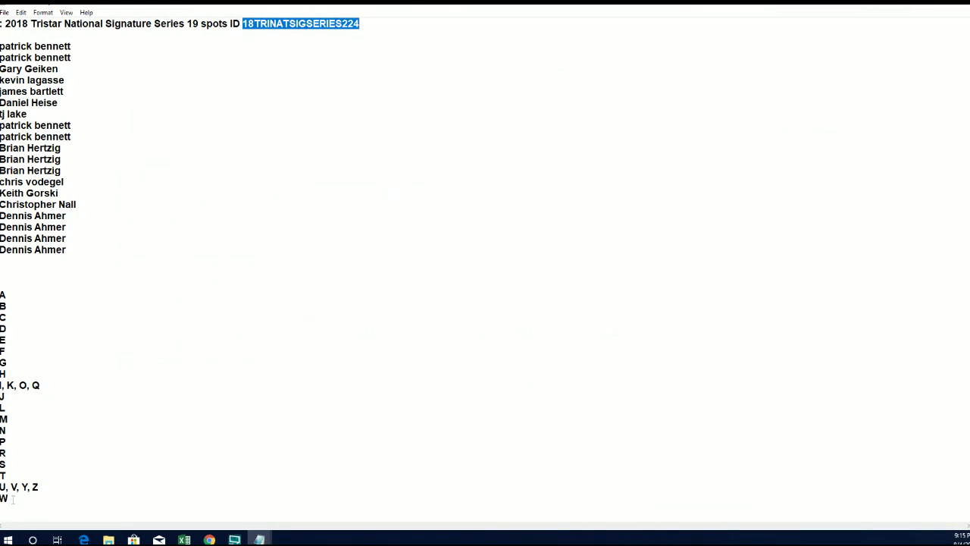
pyautogui.moveTo(12, 499); pyautogui.dragTo(2, 295)
pyautogui.rightClick(3, 295)
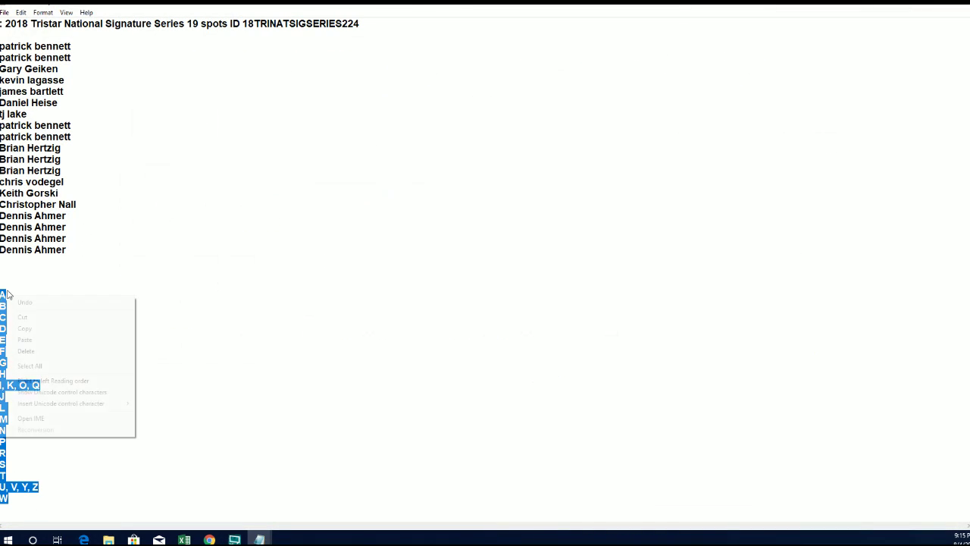
pyautogui.click(42, 327)
# - Paste the 19 letter groups into the List Randomizer and shuffle them three times
pyautogui.click(896, 6)
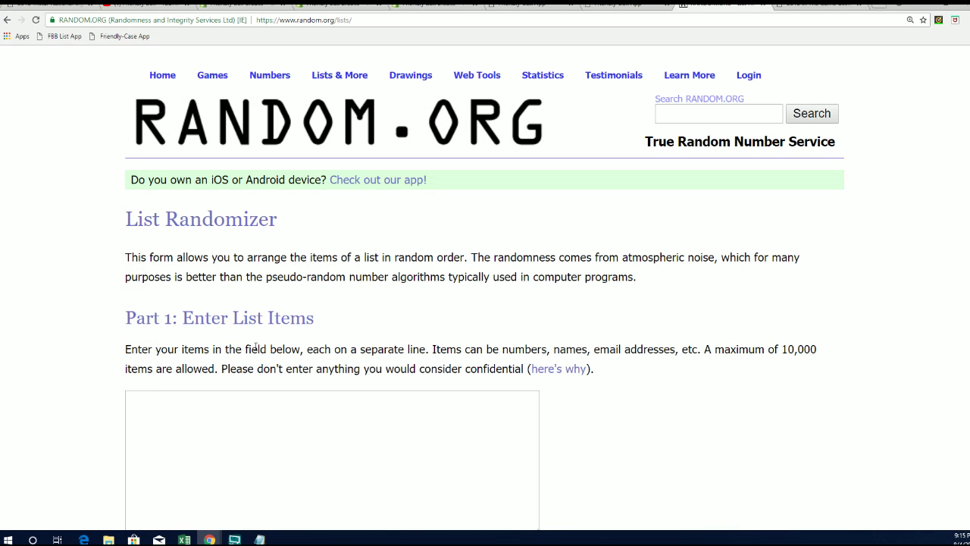
pyautogui.rightClick(139, 402)
pyautogui.click(189, 322)
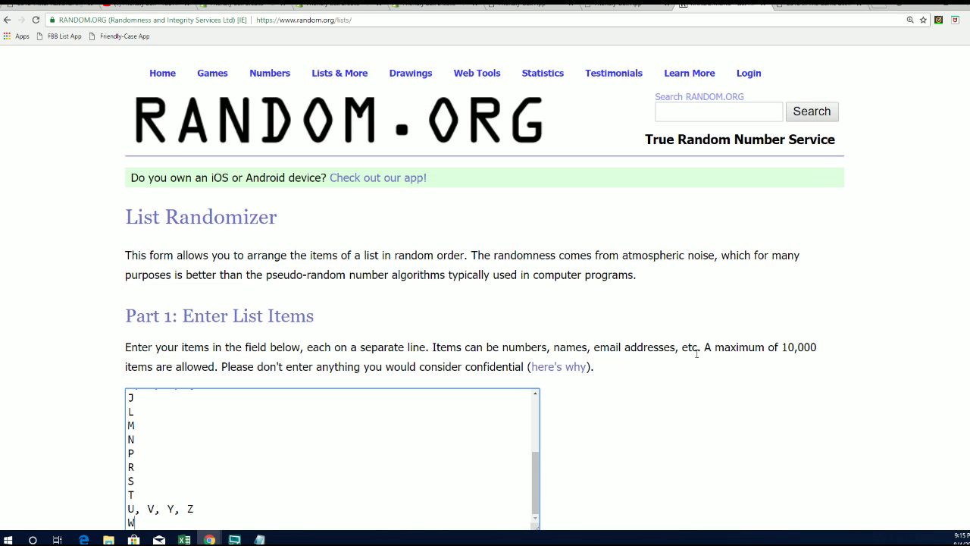
pyautogui.scroll(-3, 696, 353)
pyautogui.click(162, 420)
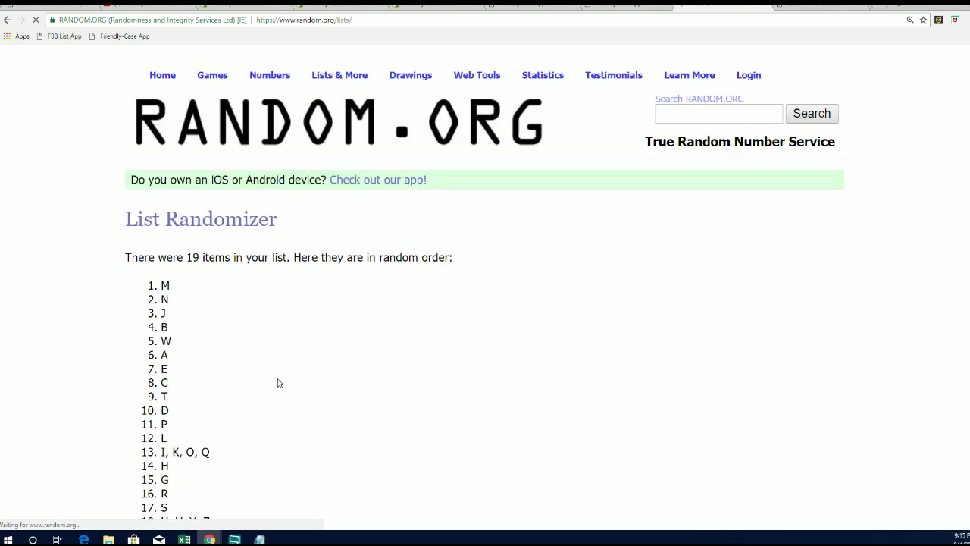
pyautogui.scroll(-3, 278, 382)
pyautogui.click(149, 427)
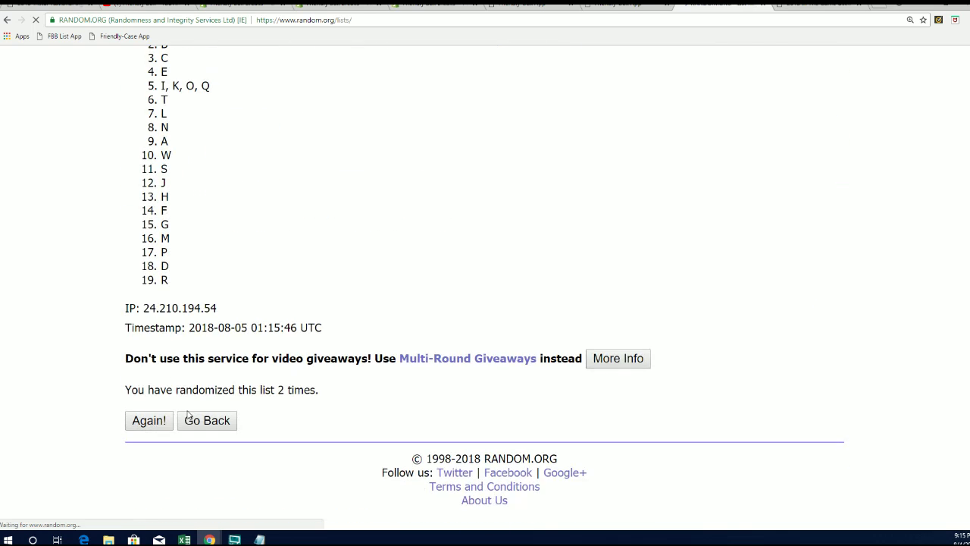
pyautogui.click(146, 423)
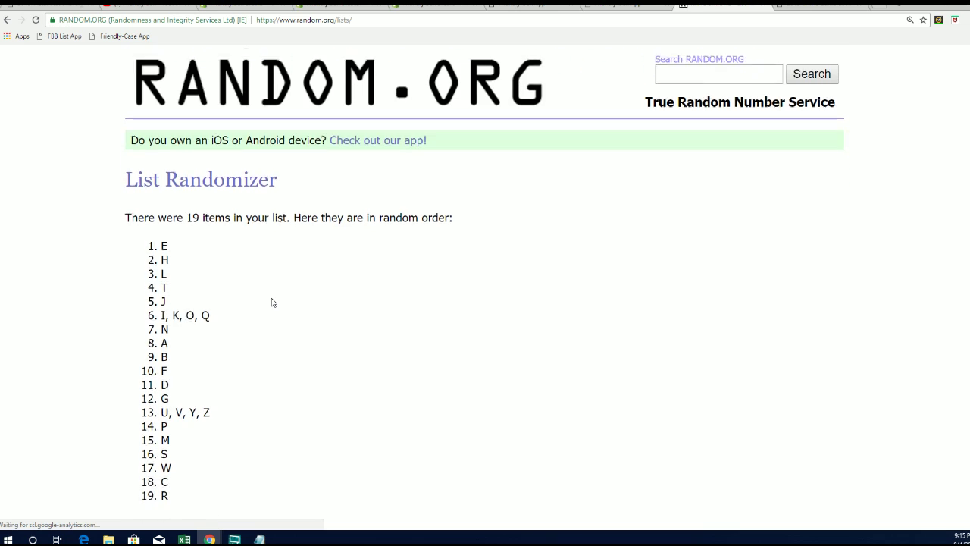
# - Copy the final randomized letter order stamped 01:15:59 UTC
pyautogui.moveTo(160, 185)
pyautogui.mouseDown()
pyautogui.moveTo(192, 373)
pyautogui.moveTo(214, 426)
pyautogui.mouseUp()
pyautogui.rightClick(201, 355)
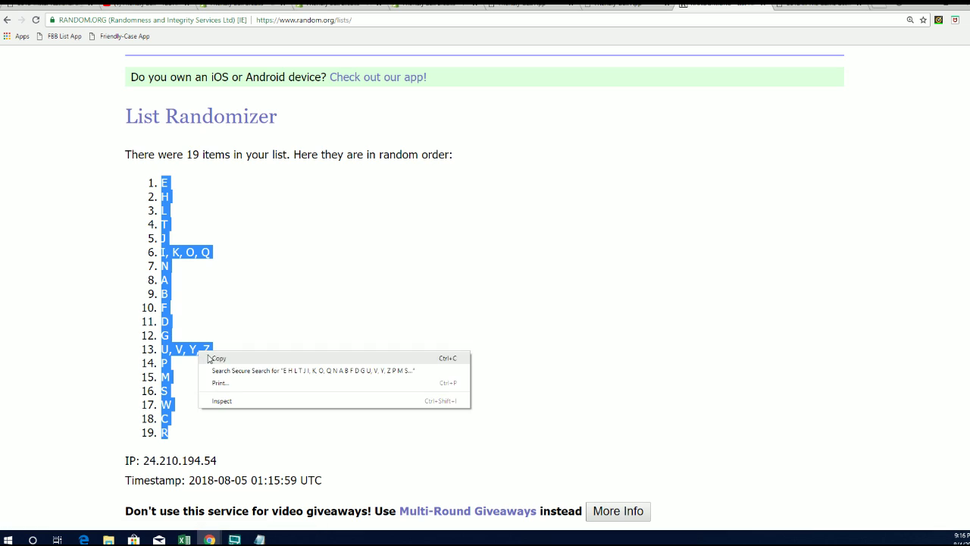
pyautogui.click(213, 361)
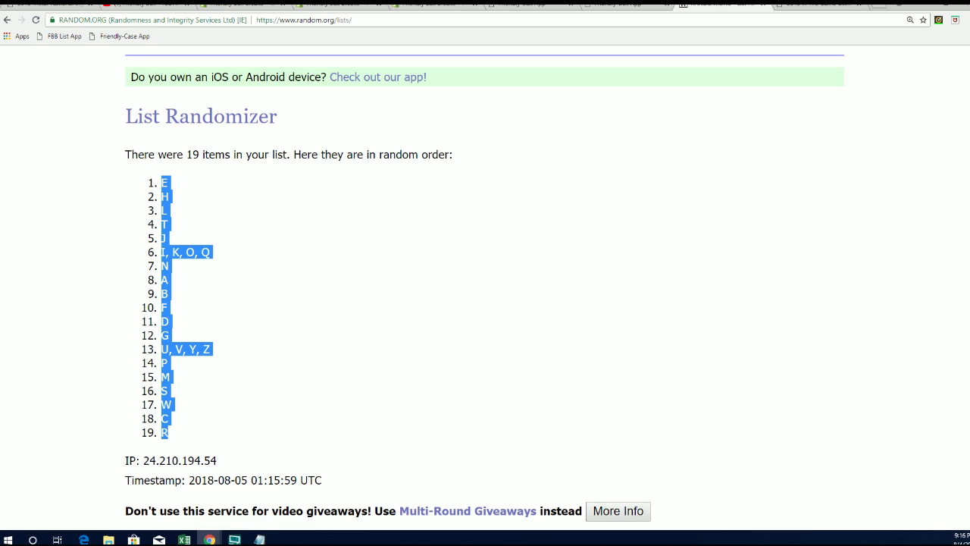
pyautogui.hotkey('alt', 'Tab')
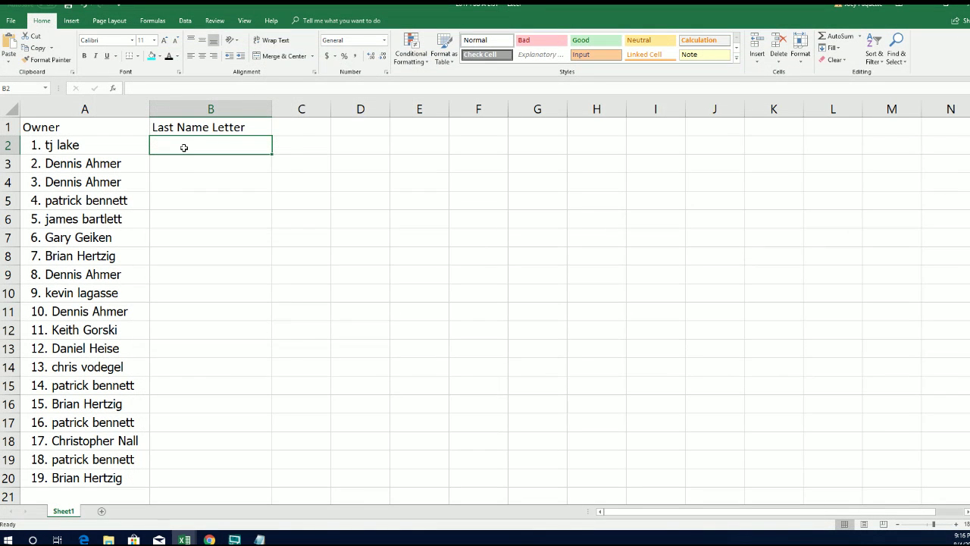
# - Paste the shuffled letter groups into B2–B20 with Keep Source Formatting
pyautogui.rightClick(184, 147)
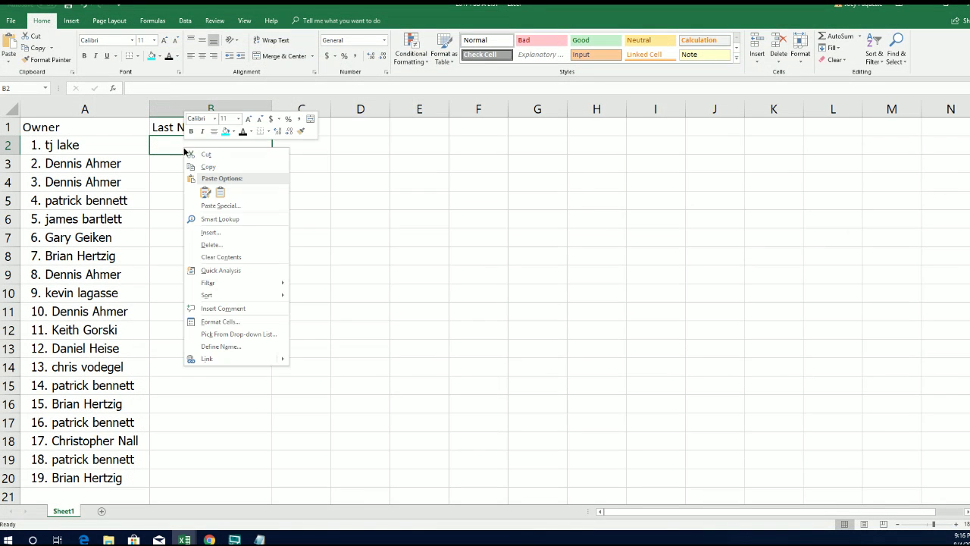
pyautogui.click(204, 193)
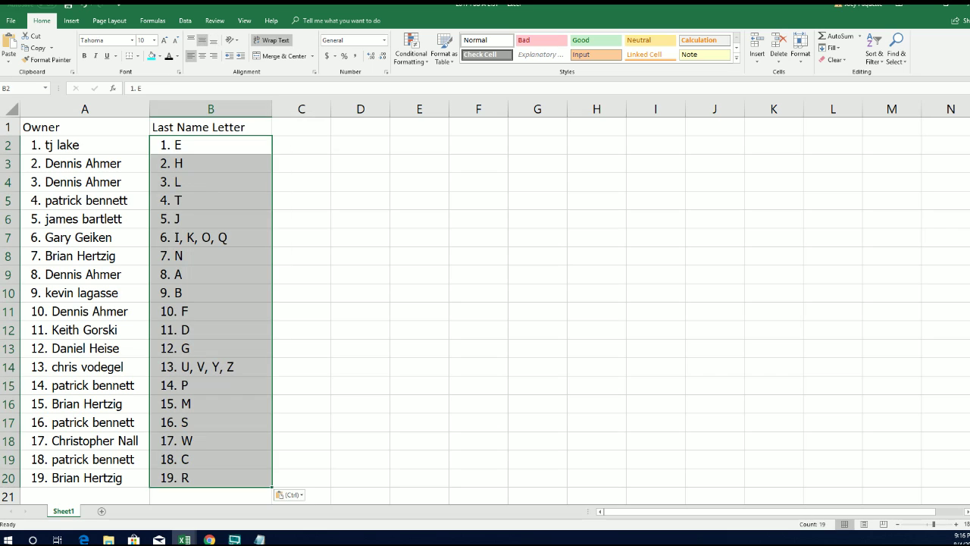